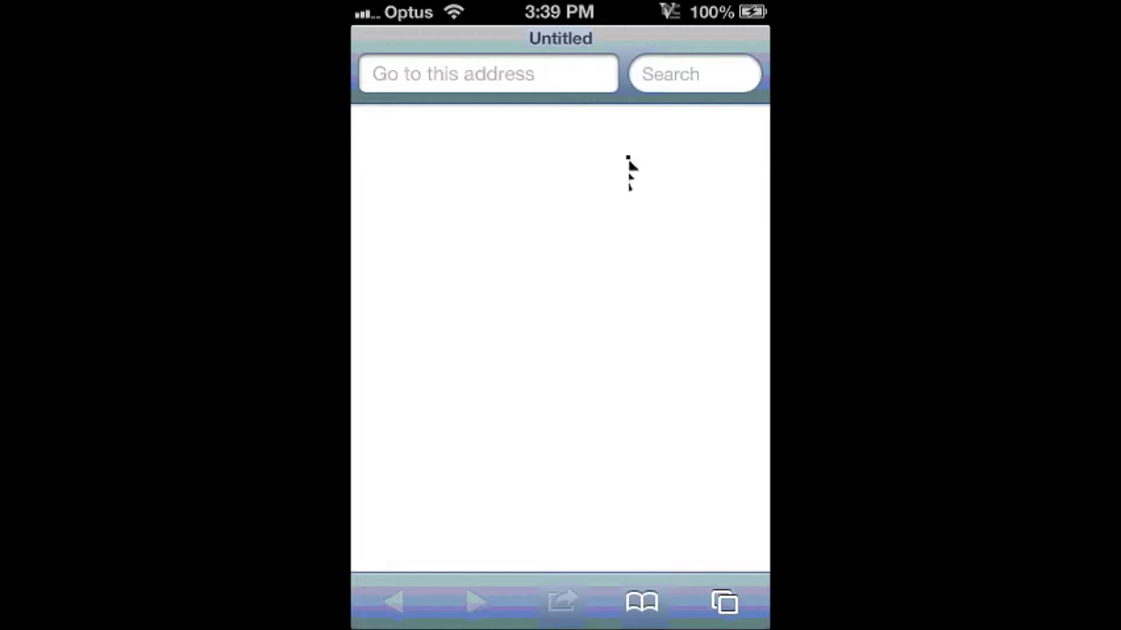
Search Google for '123my it' and open the 123 my IT help portal result.
left_click(679, 84)
type("123my it")
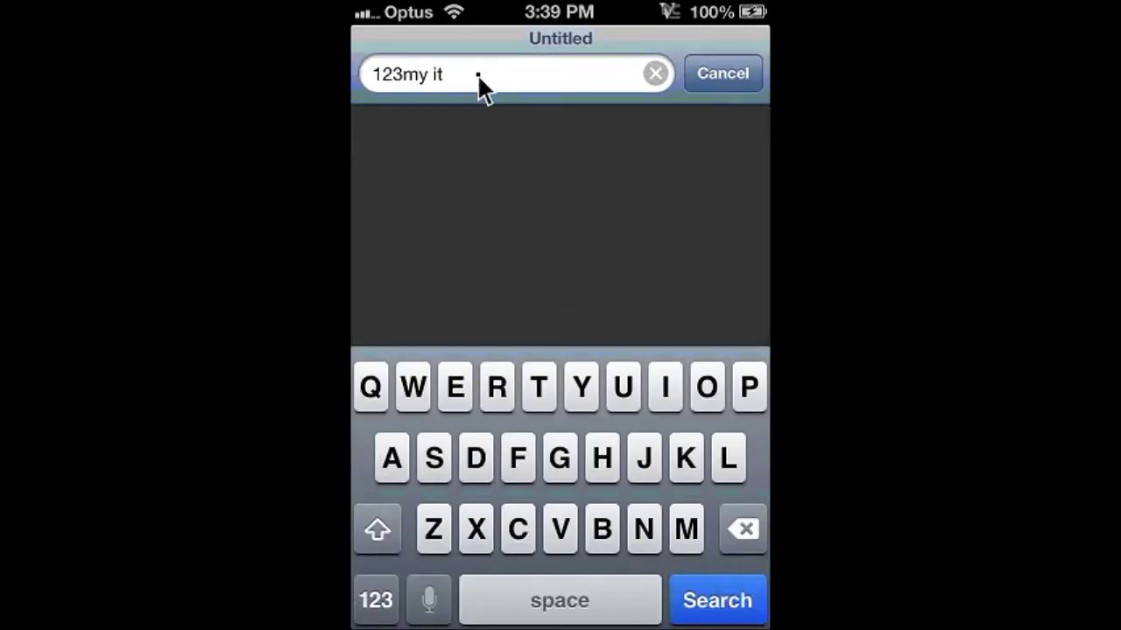
left_click(737, 613)
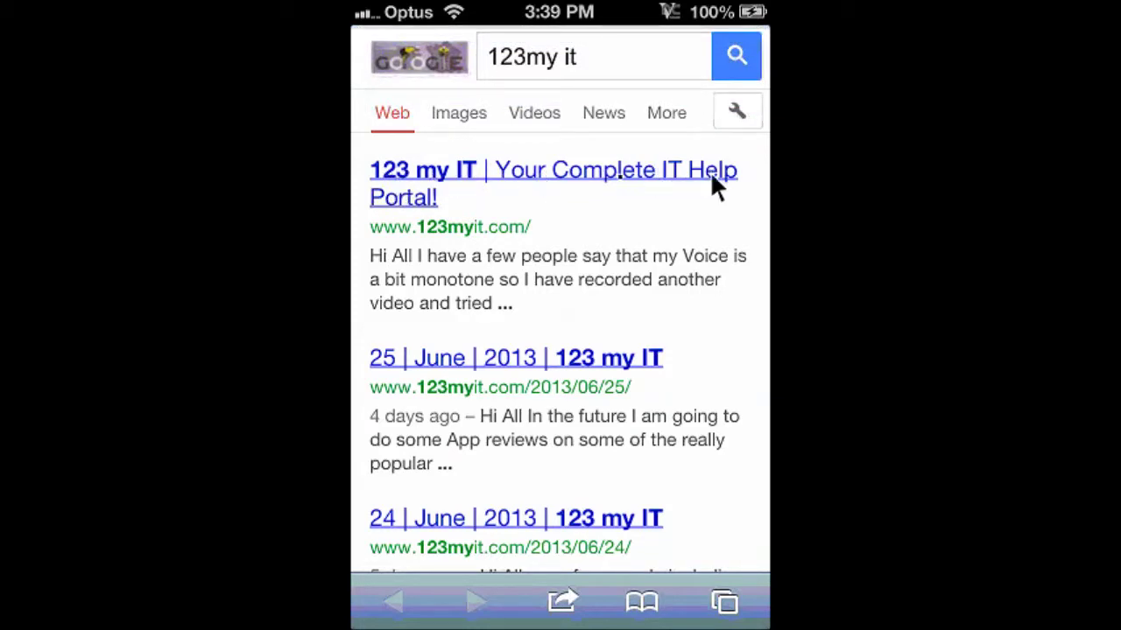
left_click(558, 168)
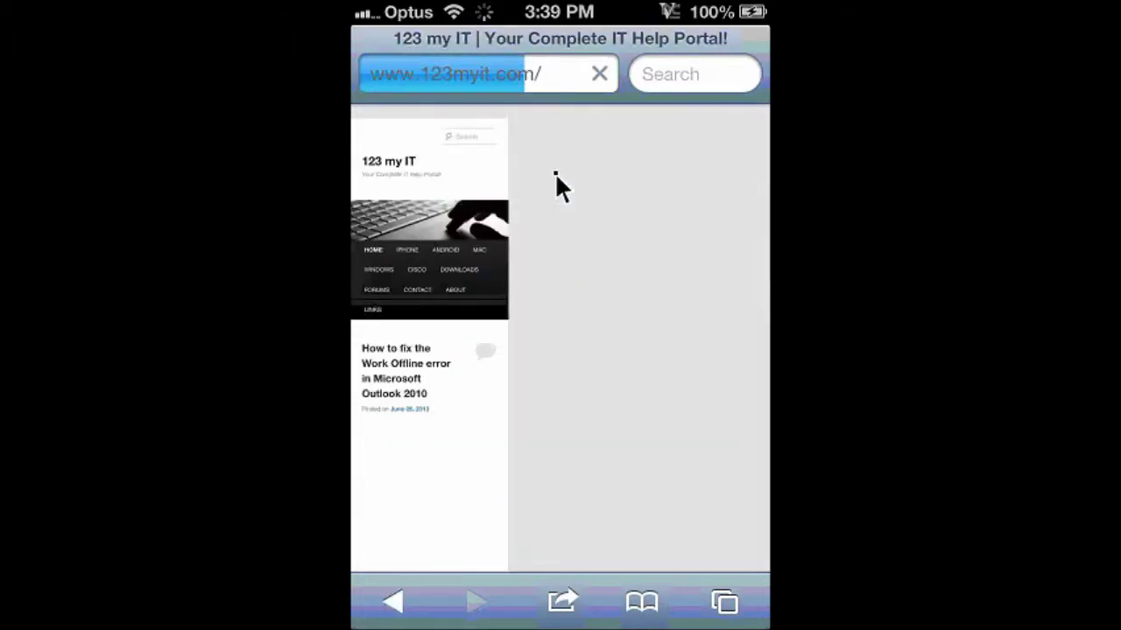
Search the 123 my IT site for 'Pinterest' and scroll down to the Pin It button post.
left_click(470, 139)
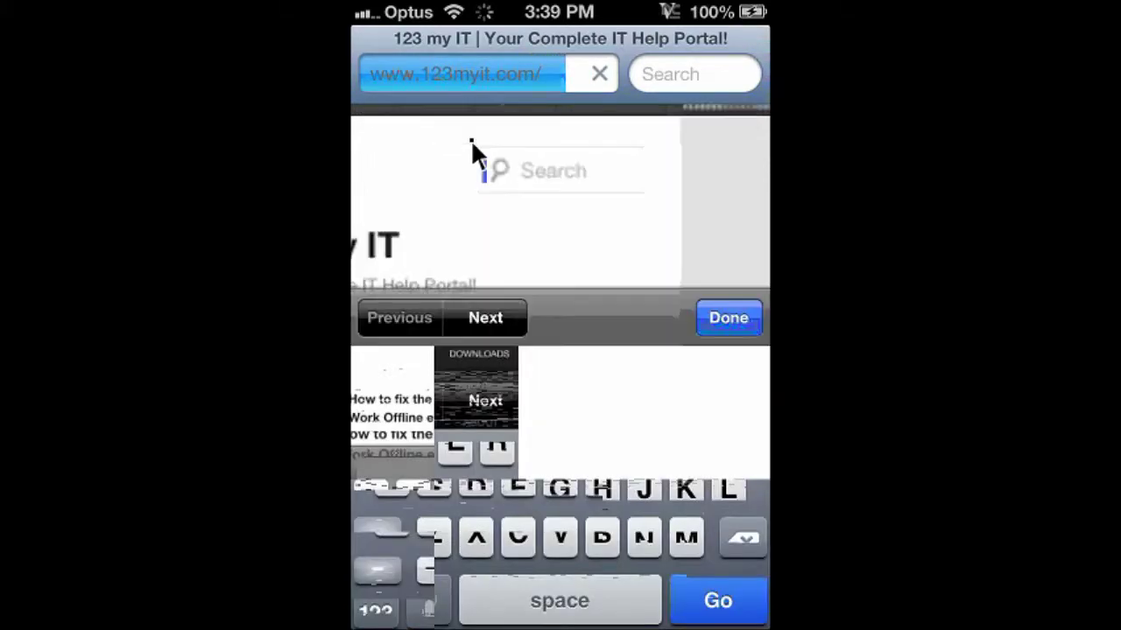
type("P")
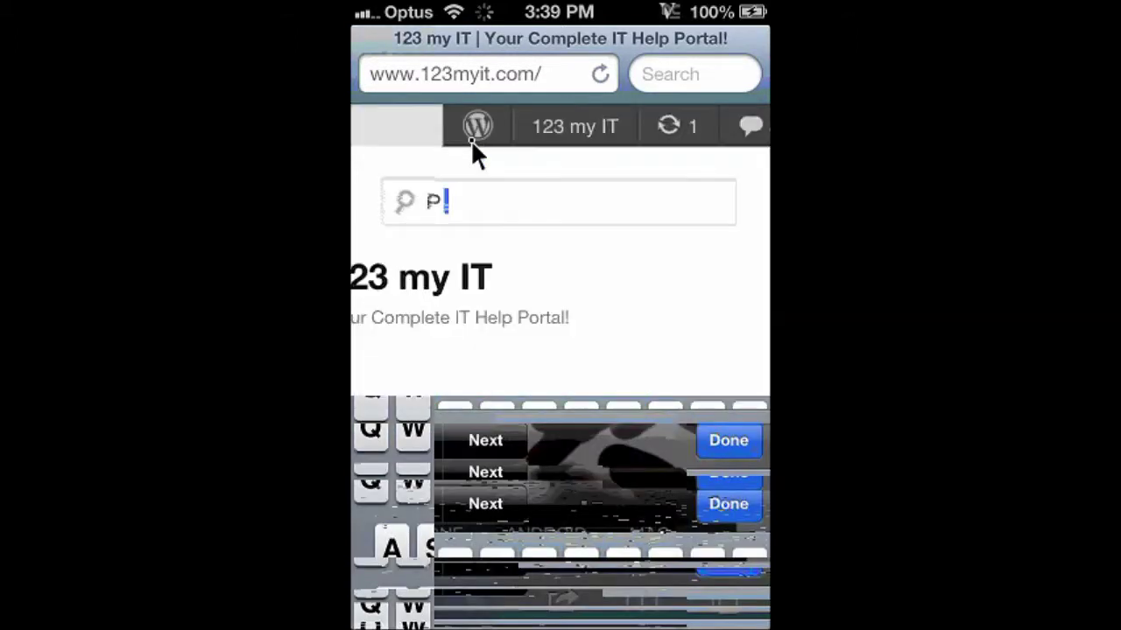
type("interes")
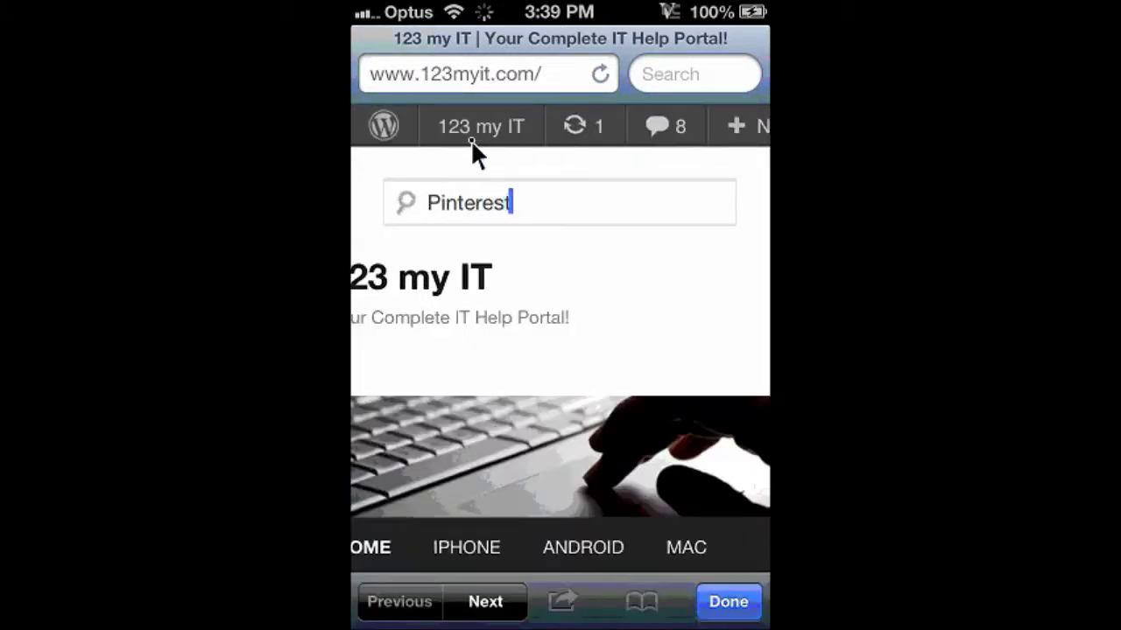
type("t")
key("Return")
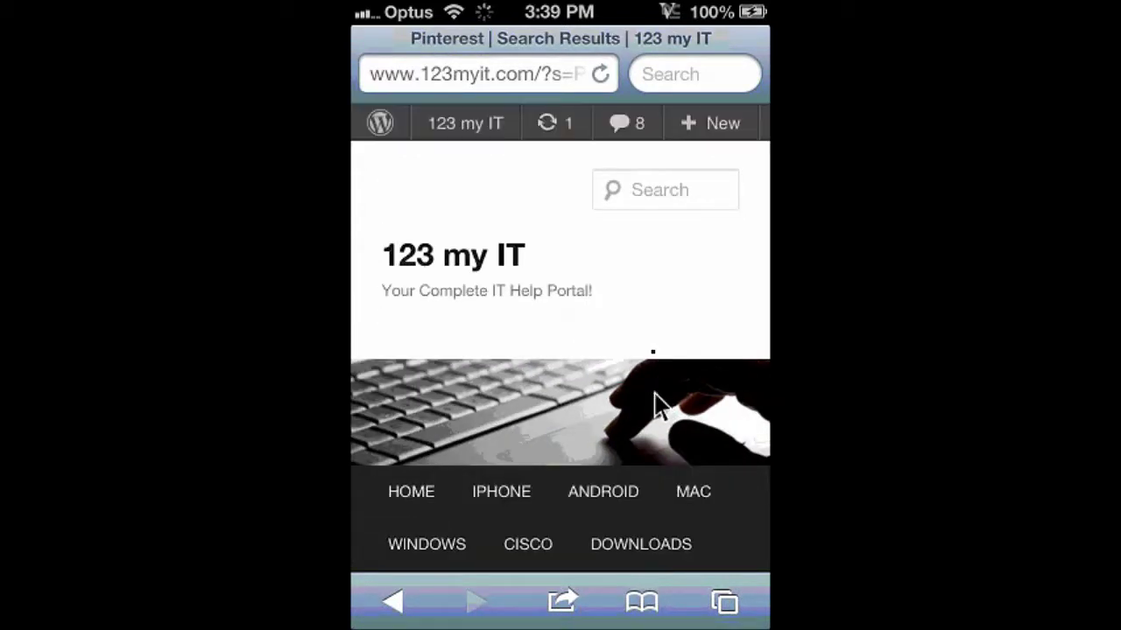
left_click_drag(658, 399, 655, 220)
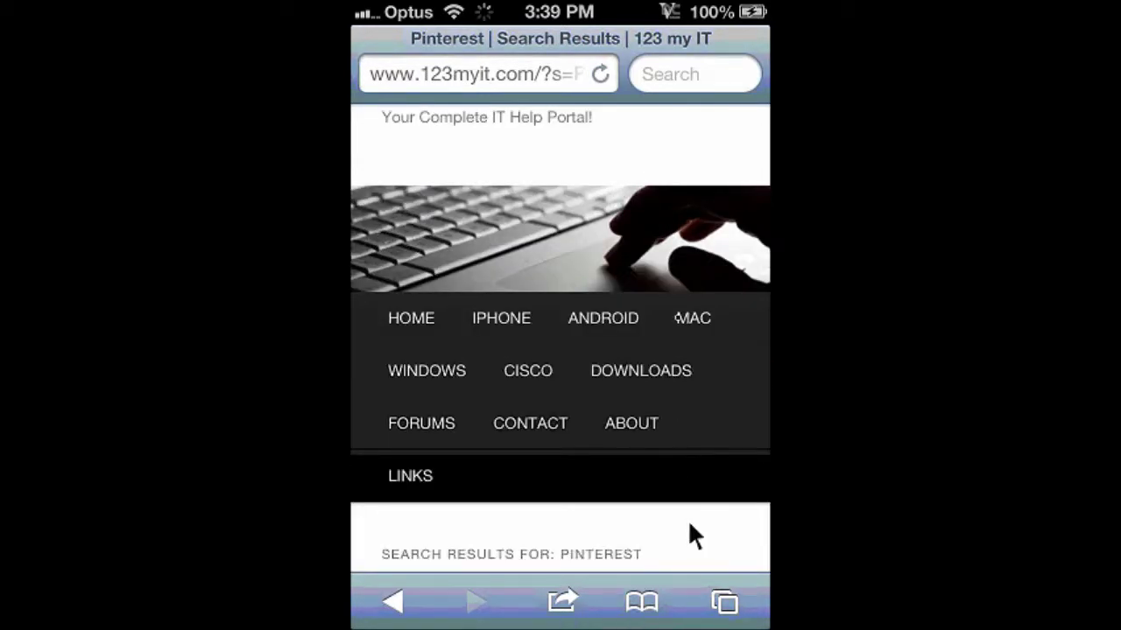
left_click_drag(687, 519, 674, 252)
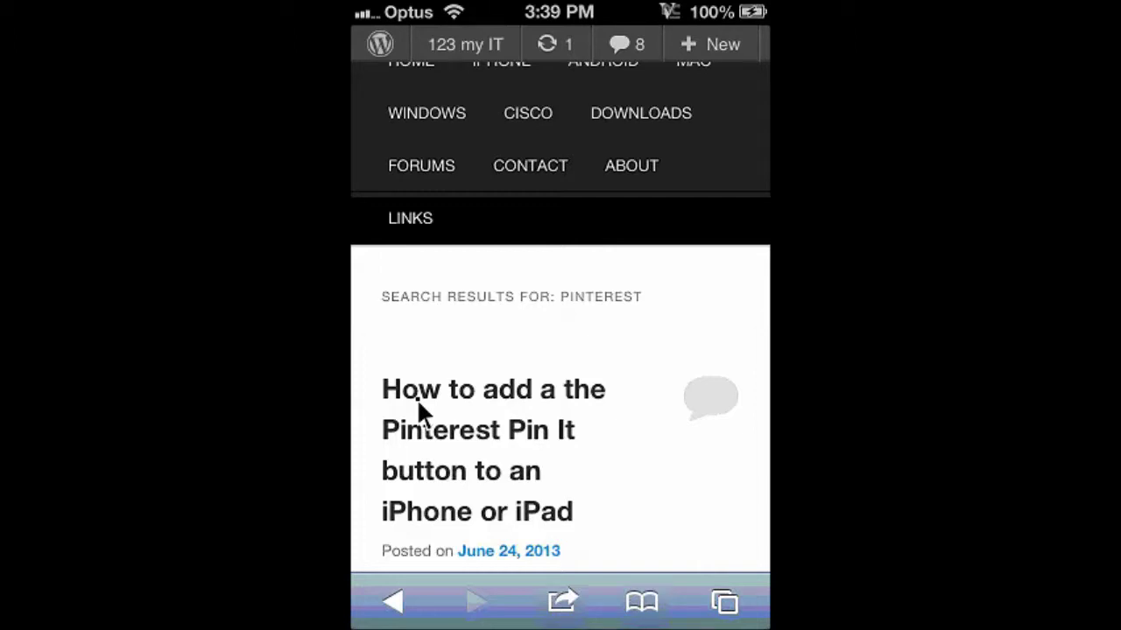
Open the Pin It button article and copy the Step 3 JavaScript bookmarklet code.
left_click(478, 430)
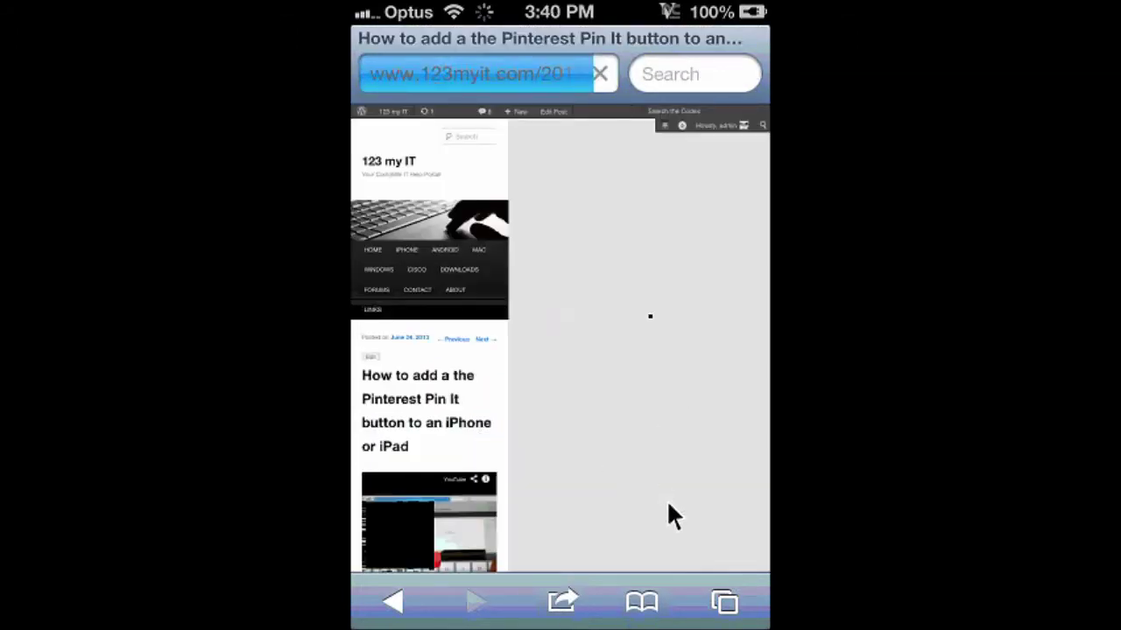
mouse_move(667, 501)
left_mouse_down()
mouse_move(649, 270)
mouse_move(612, 230)
left_mouse_up()
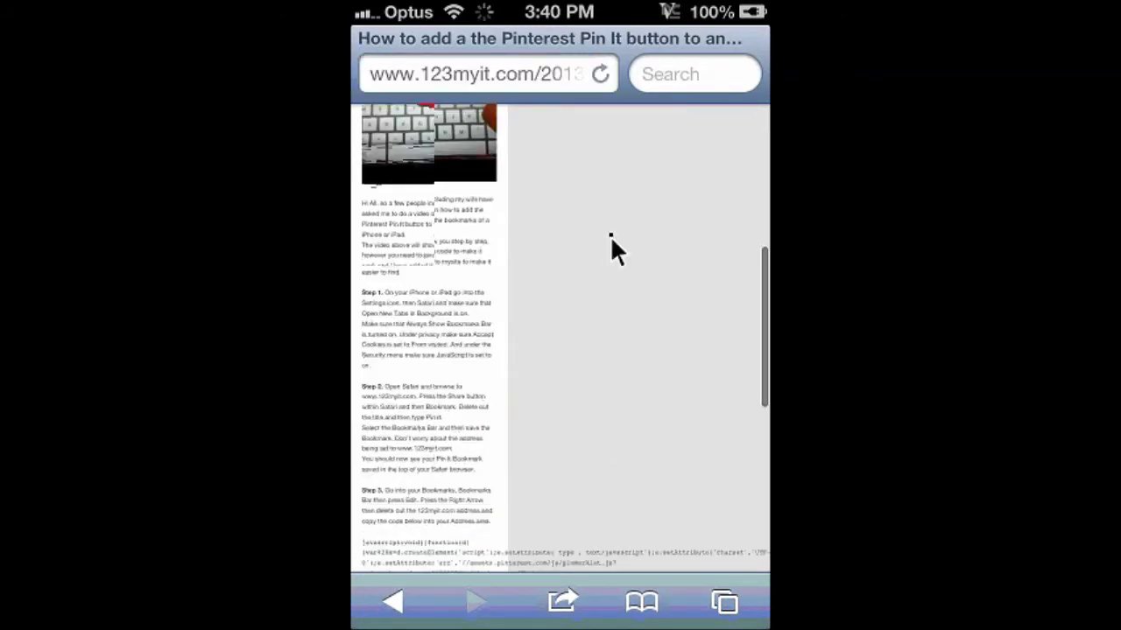
left_click_drag(592, 472, 590, 333)
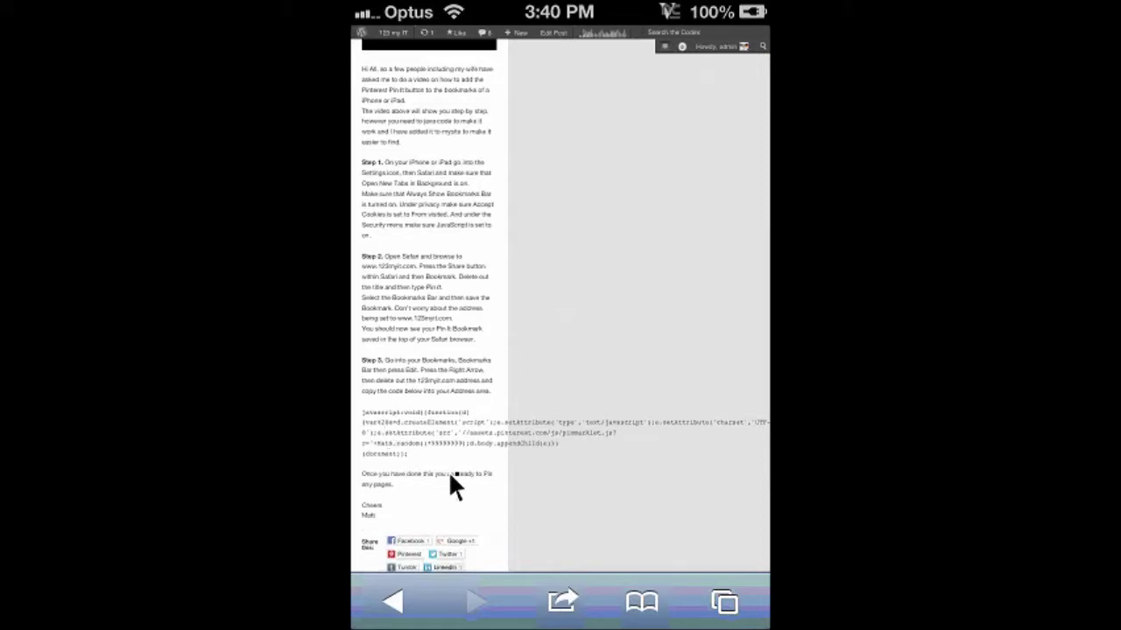
left_click(406, 427)
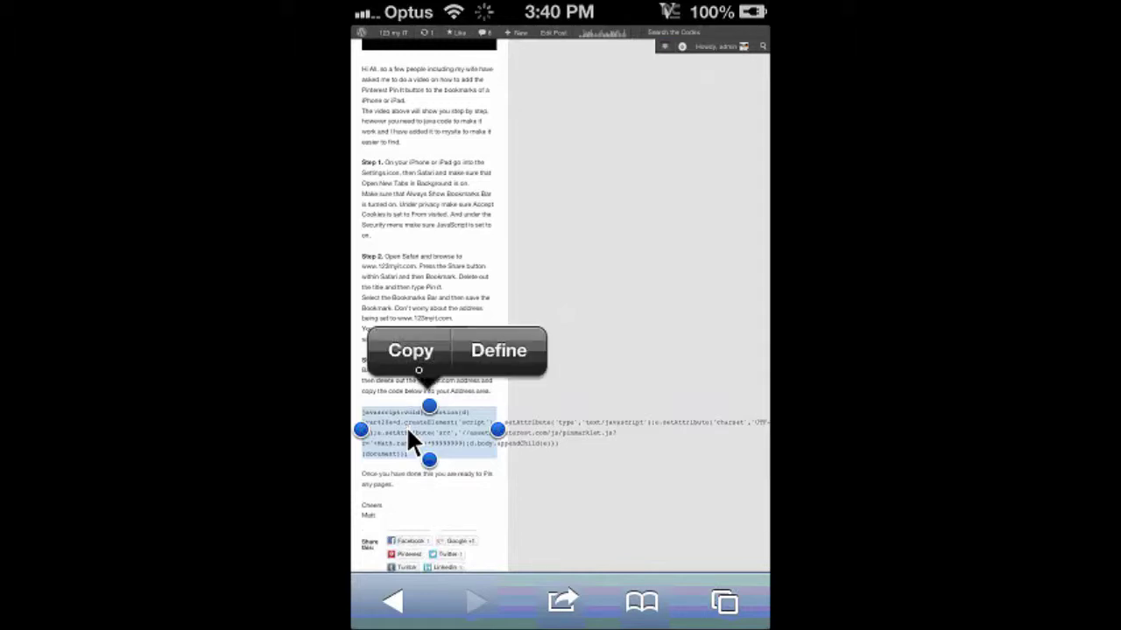
left_click(422, 359)
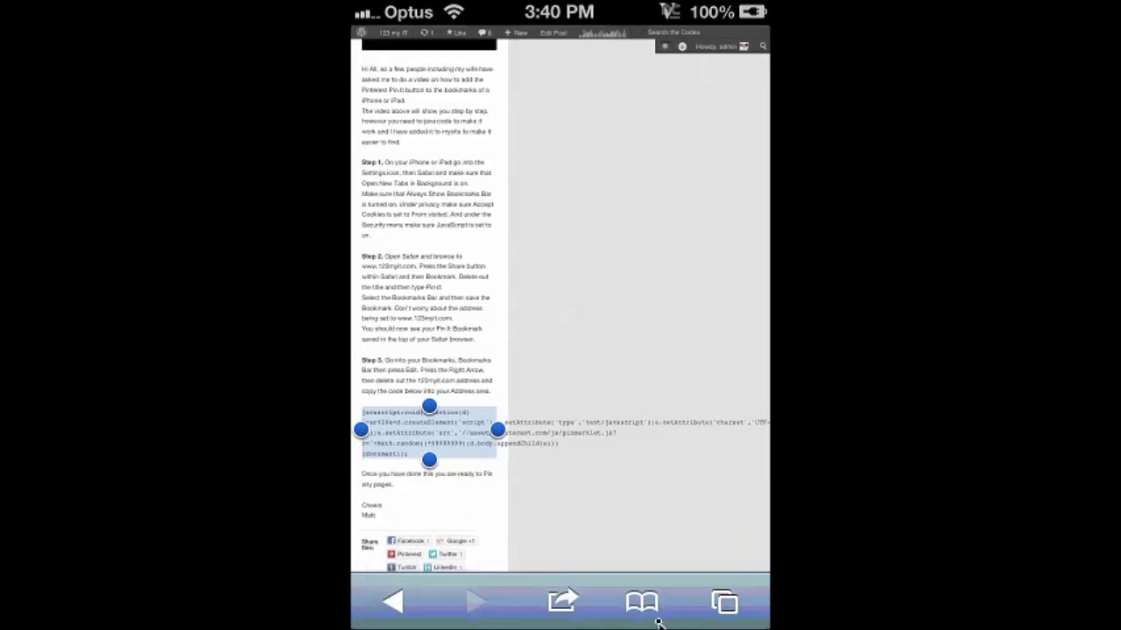
Bookmark the article page with its title replaced by 'Pin It'.
left_click(563, 605)
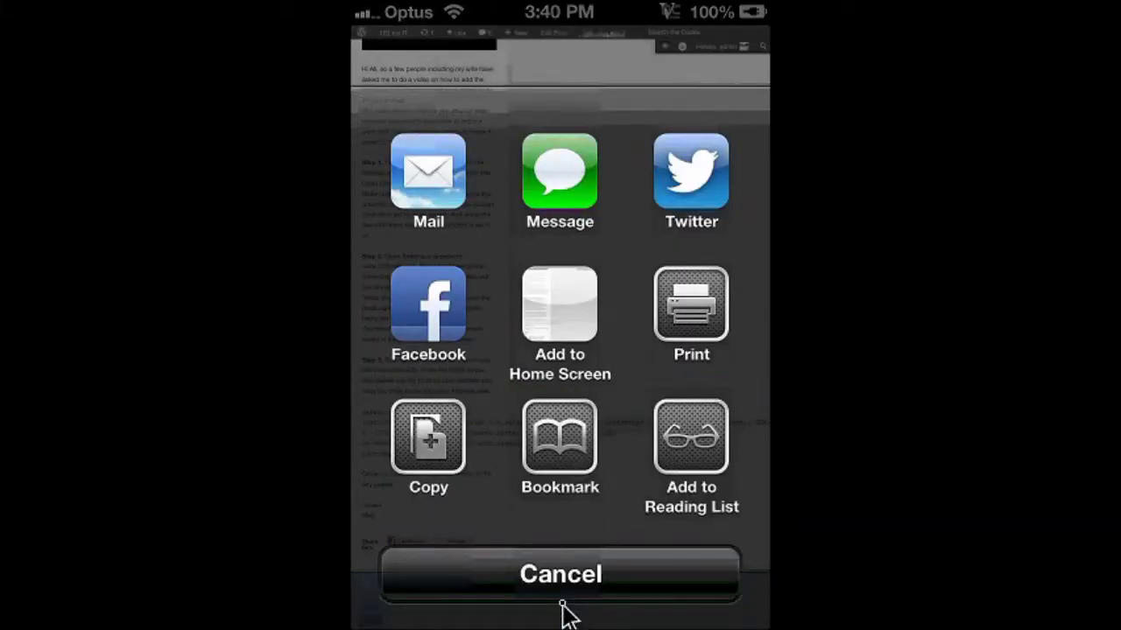
left_click(573, 441)
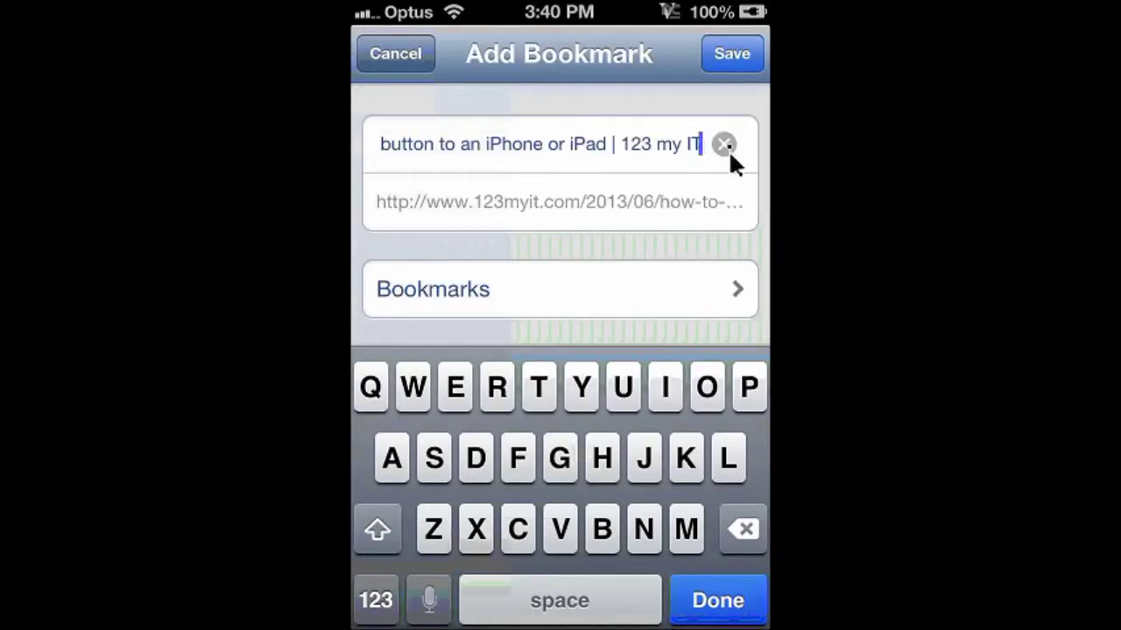
left_click(726, 146)
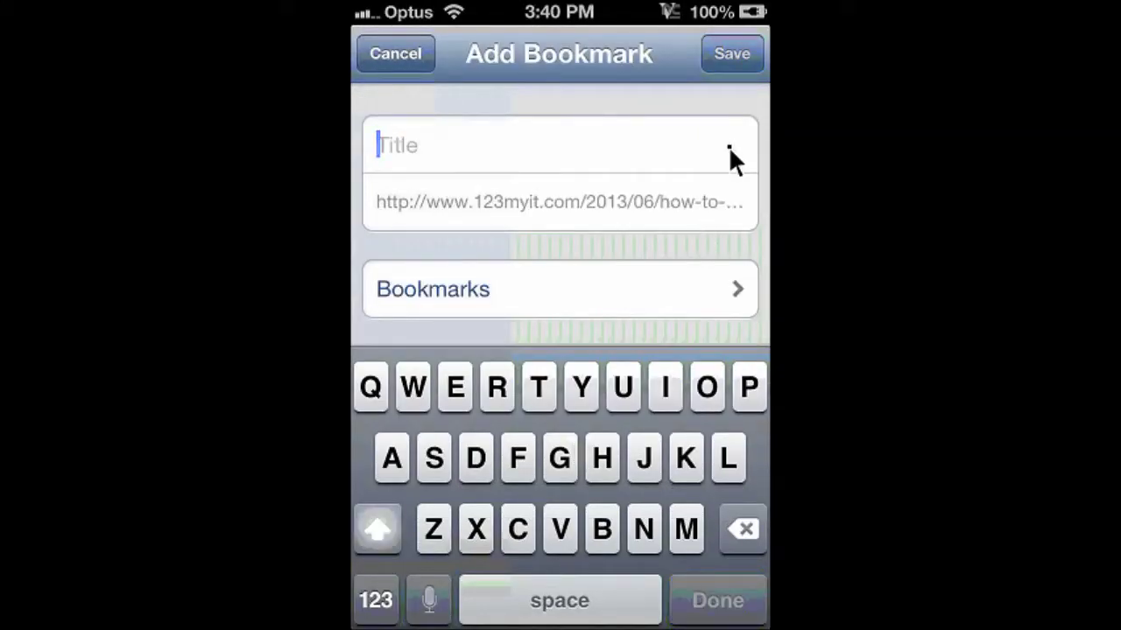
type("Pin ")
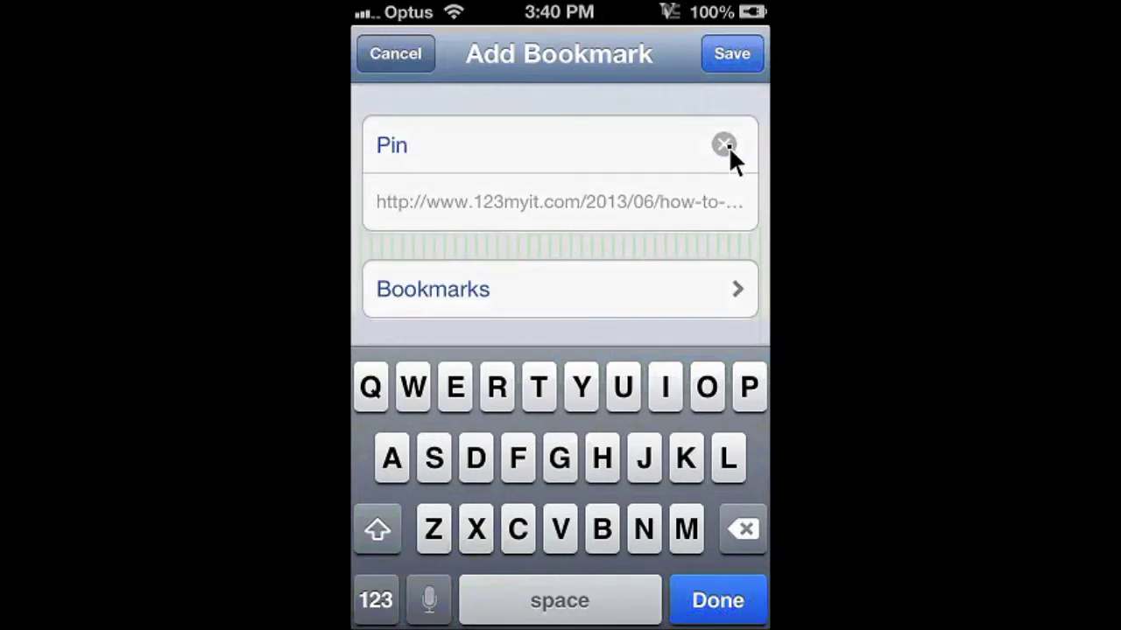
type("It")
left_click(739, 56)
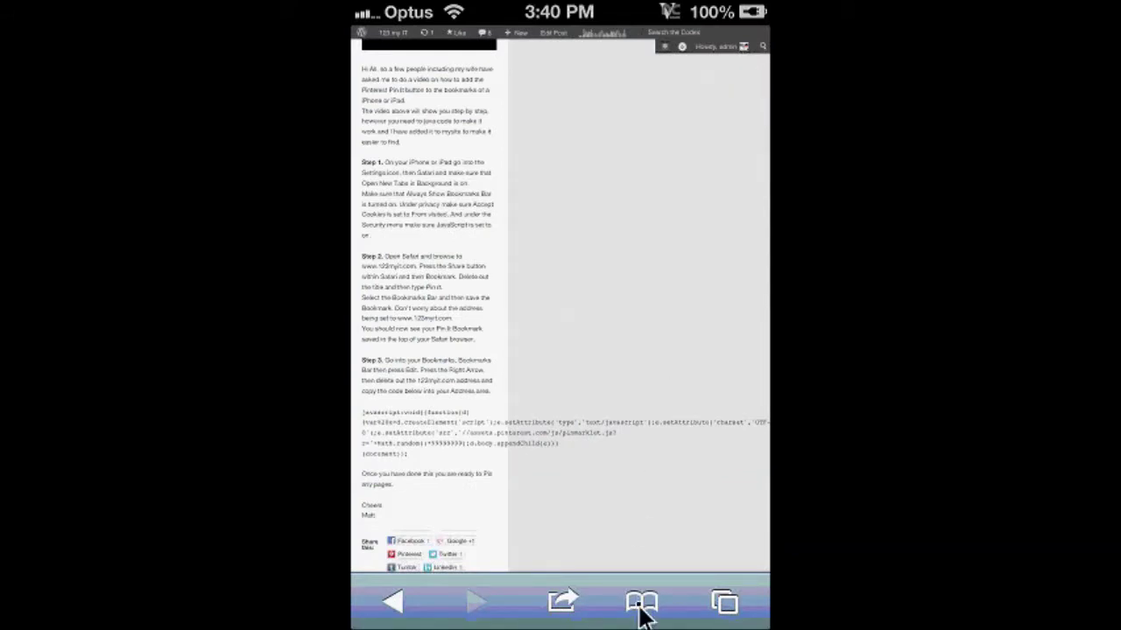
Replace the Pin It bookmark's blog link address with the copied JavaScript code.
left_click(641, 603)
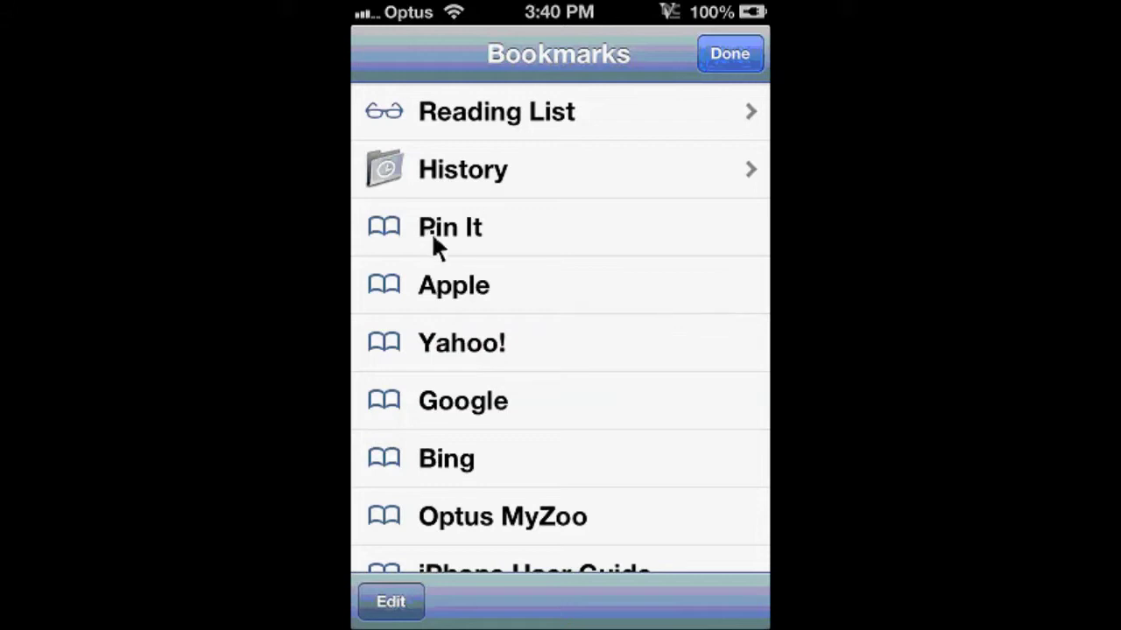
left_click(410, 607)
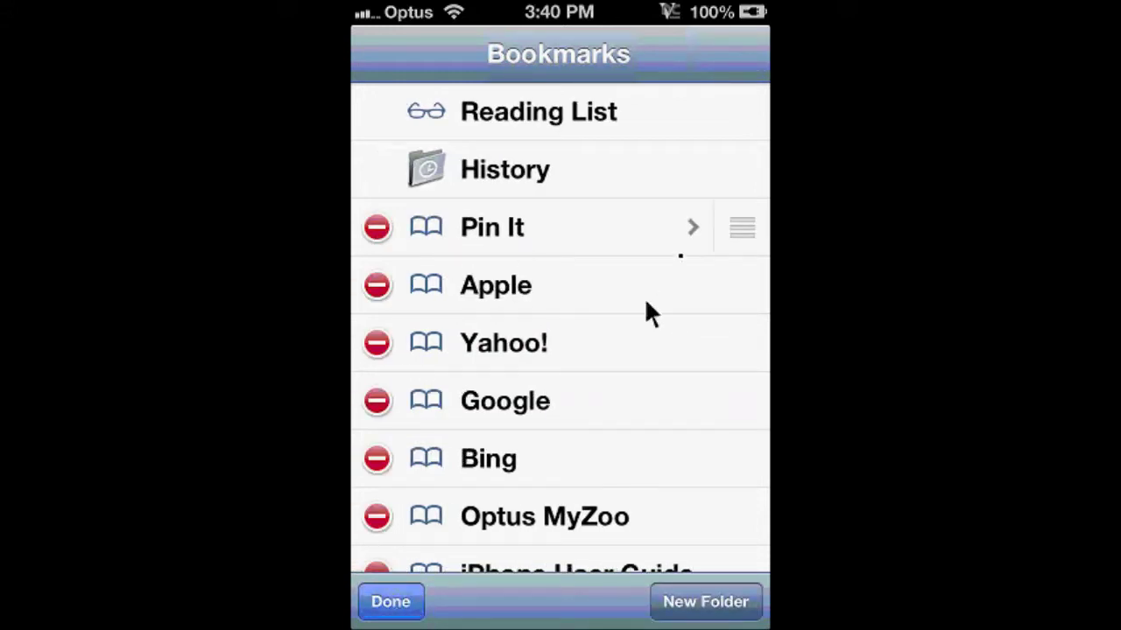
left_click(692, 230)
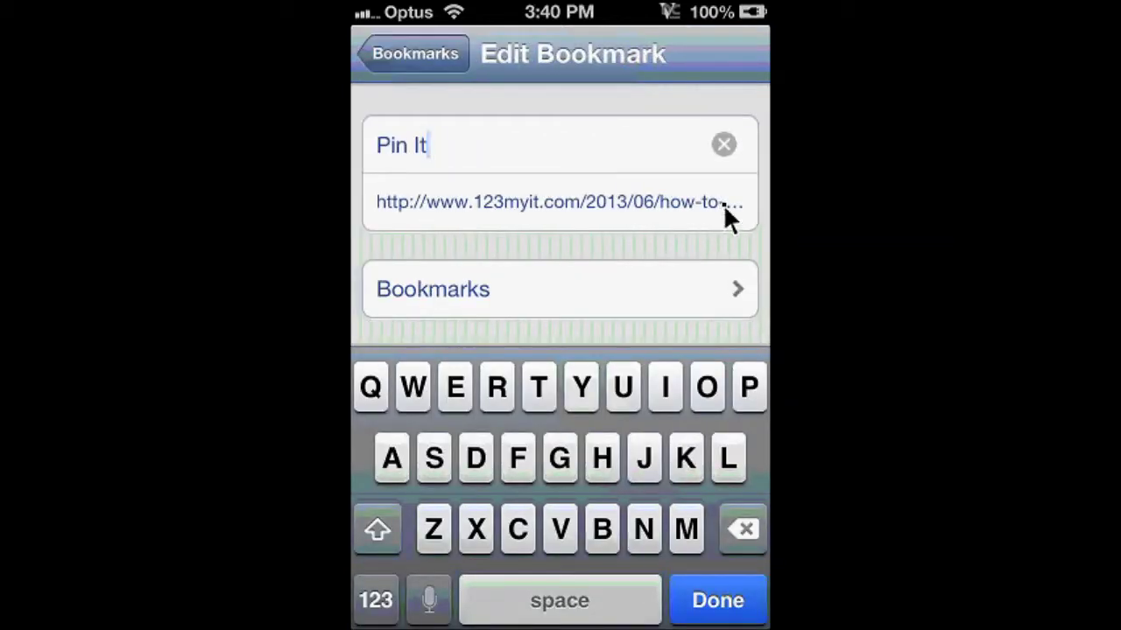
left_click(723, 204)
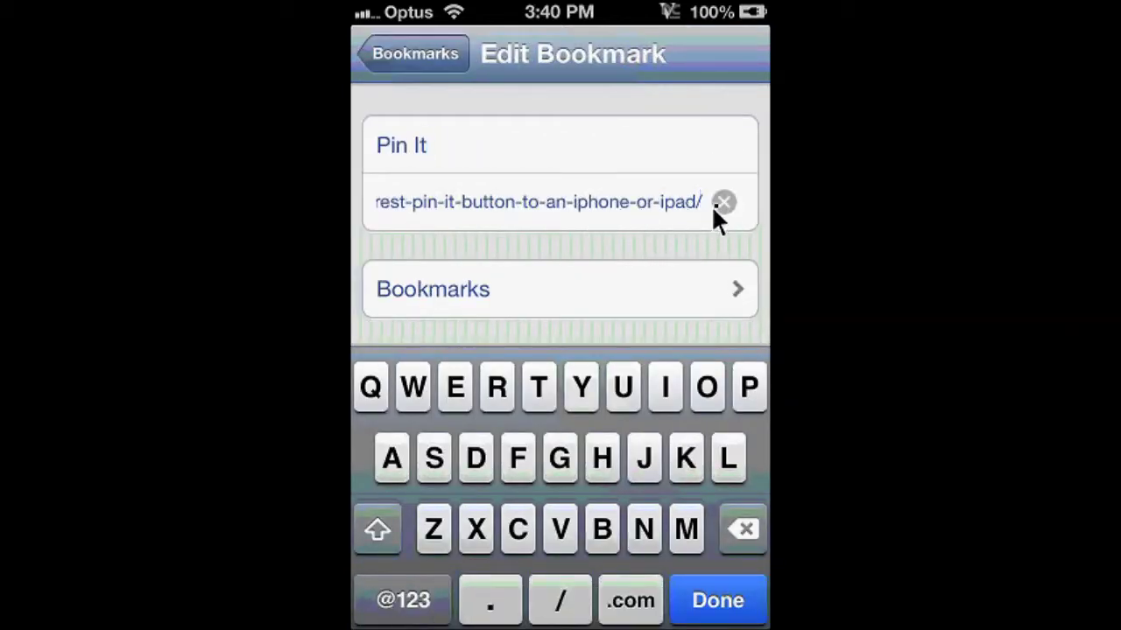
left_click(723, 203)
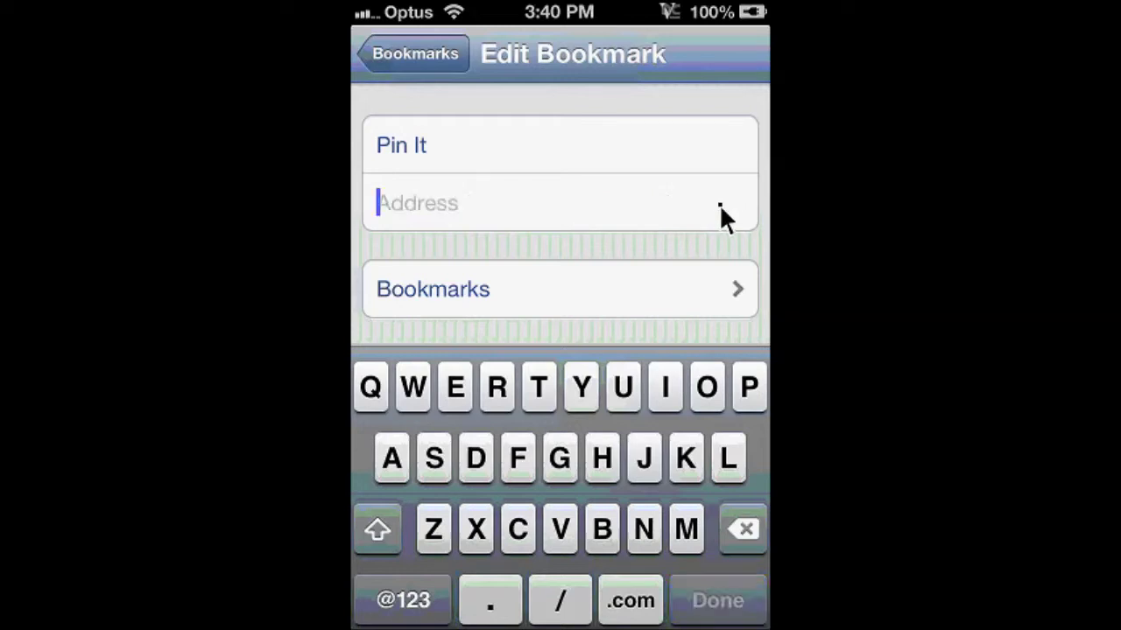
left_click(558, 204)
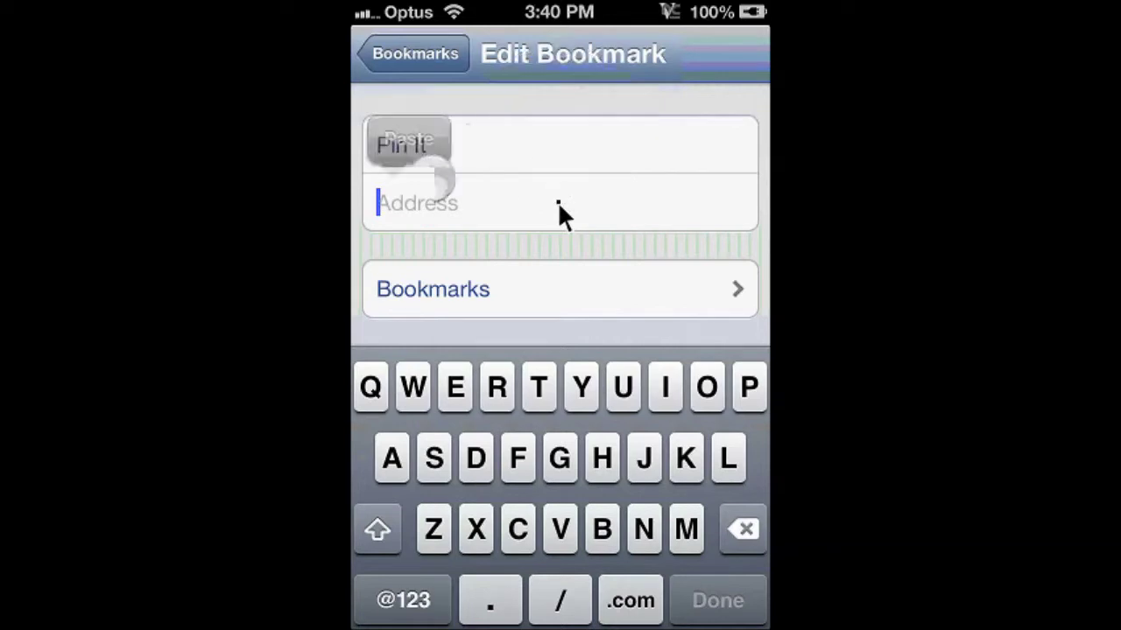
left_click(437, 150)
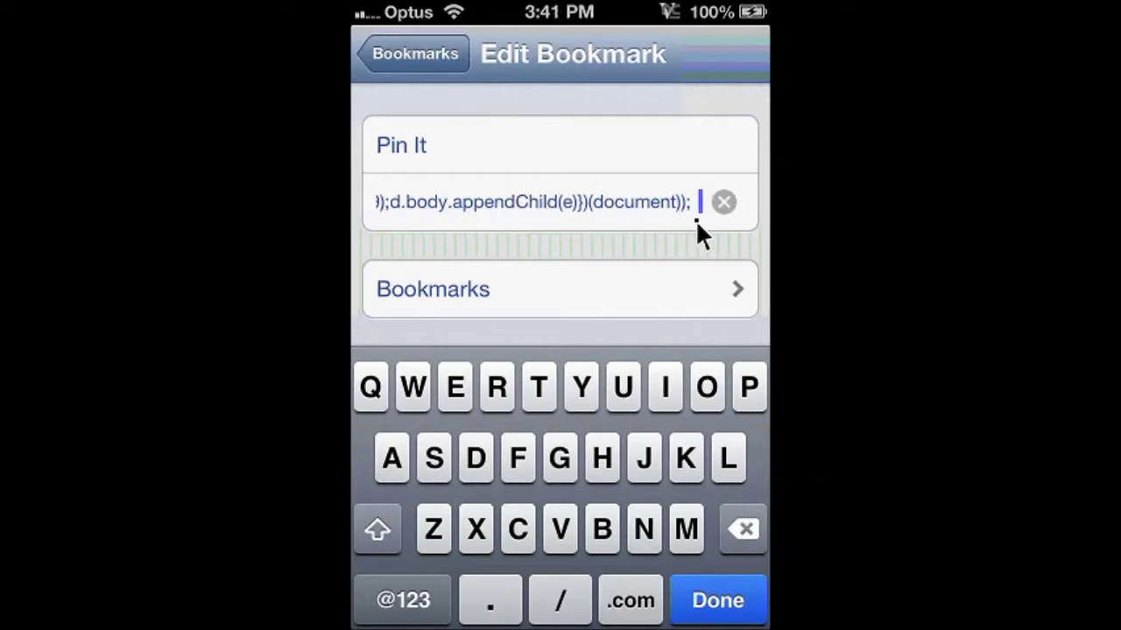
left_click(719, 604)
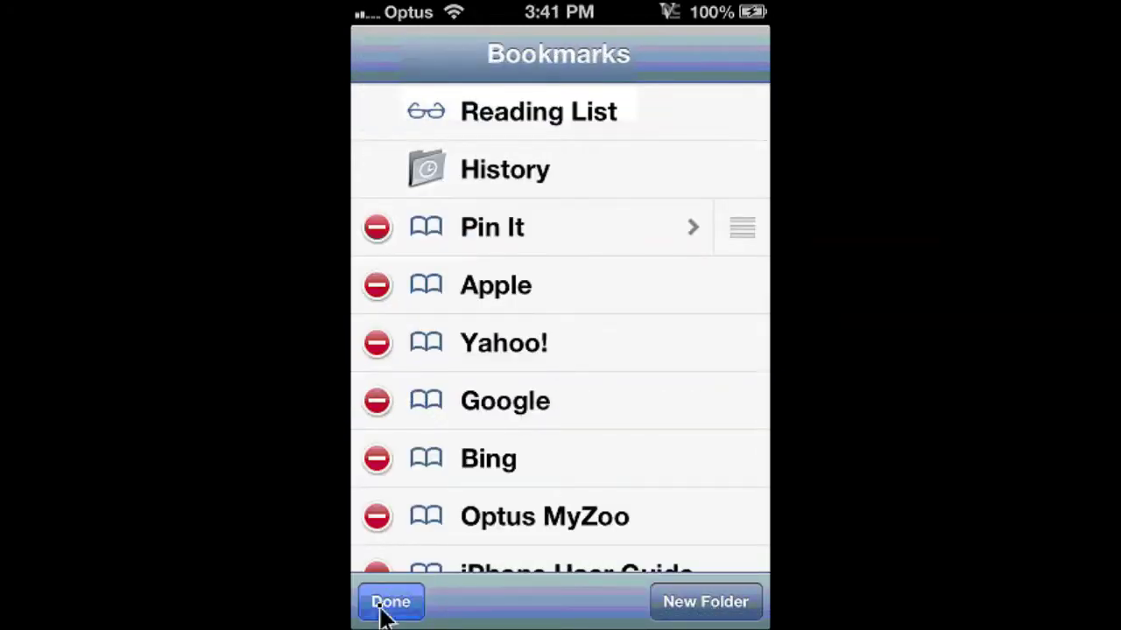
left_click(385, 604)
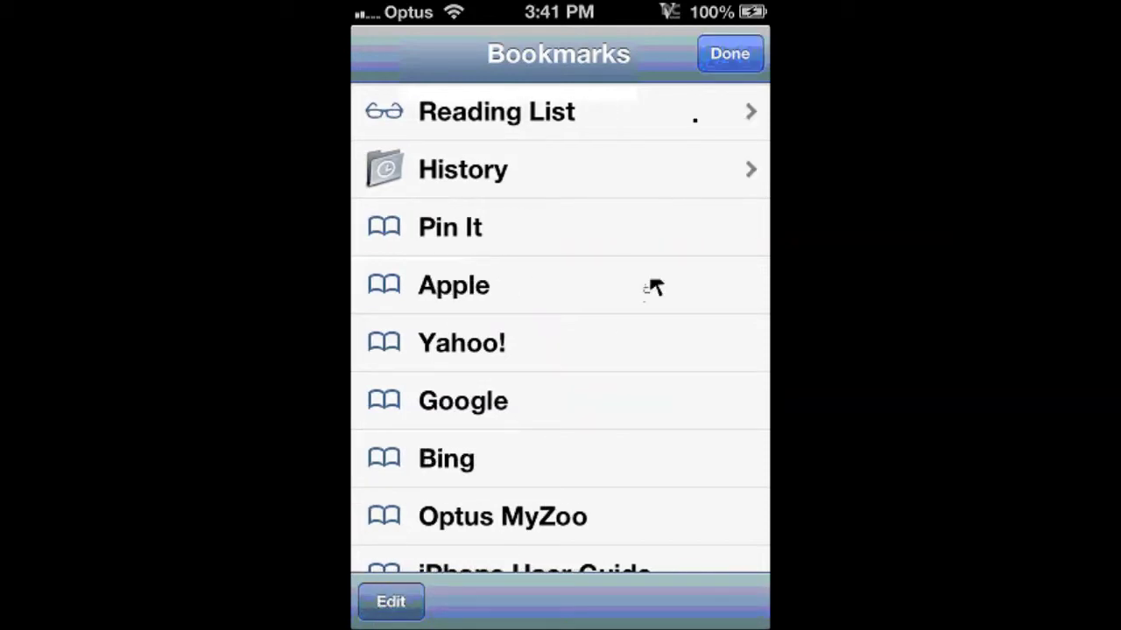
Run the Pin It bookmarklet on the article and pick its video image to pin.
left_click(722, 52)
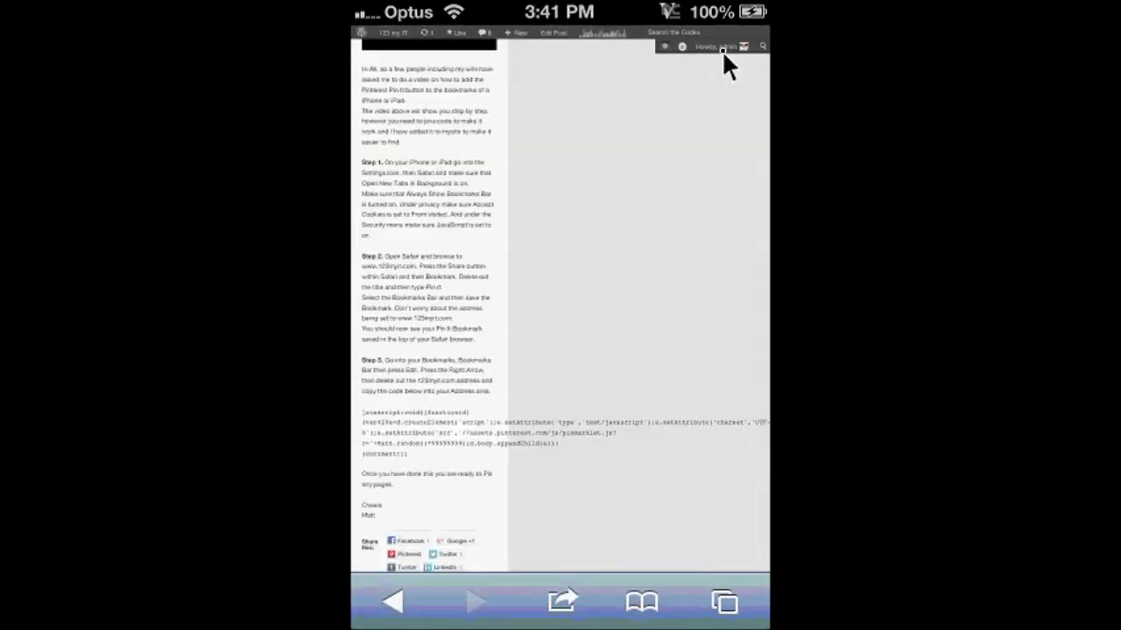
left_click_drag(567, 197, 569, 482)
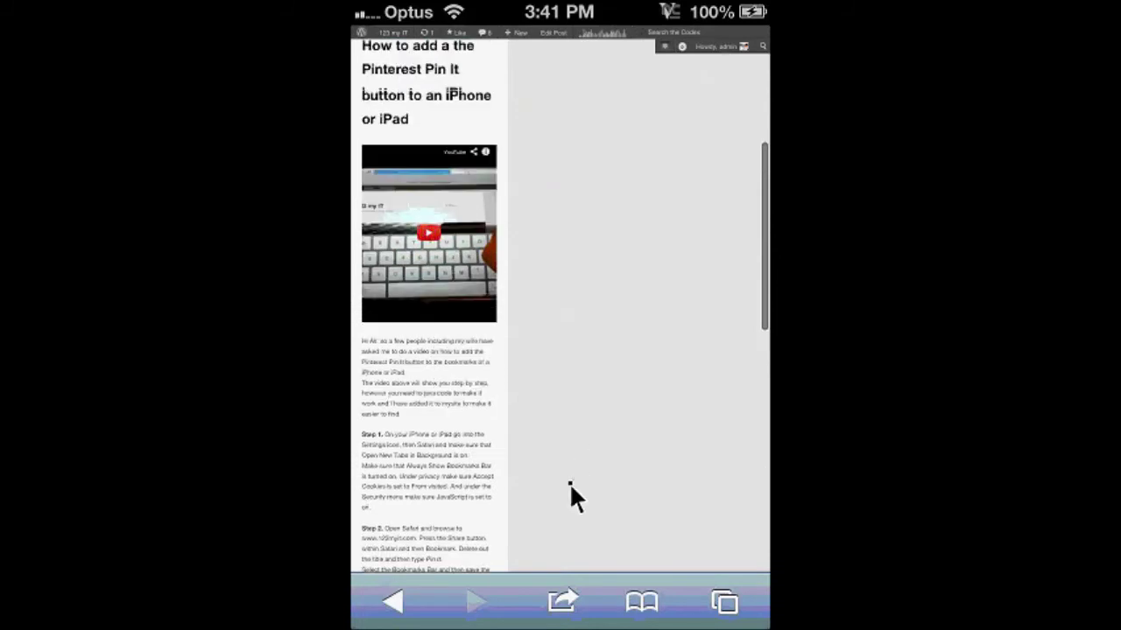
left_click_drag(543, 219, 547, 331)
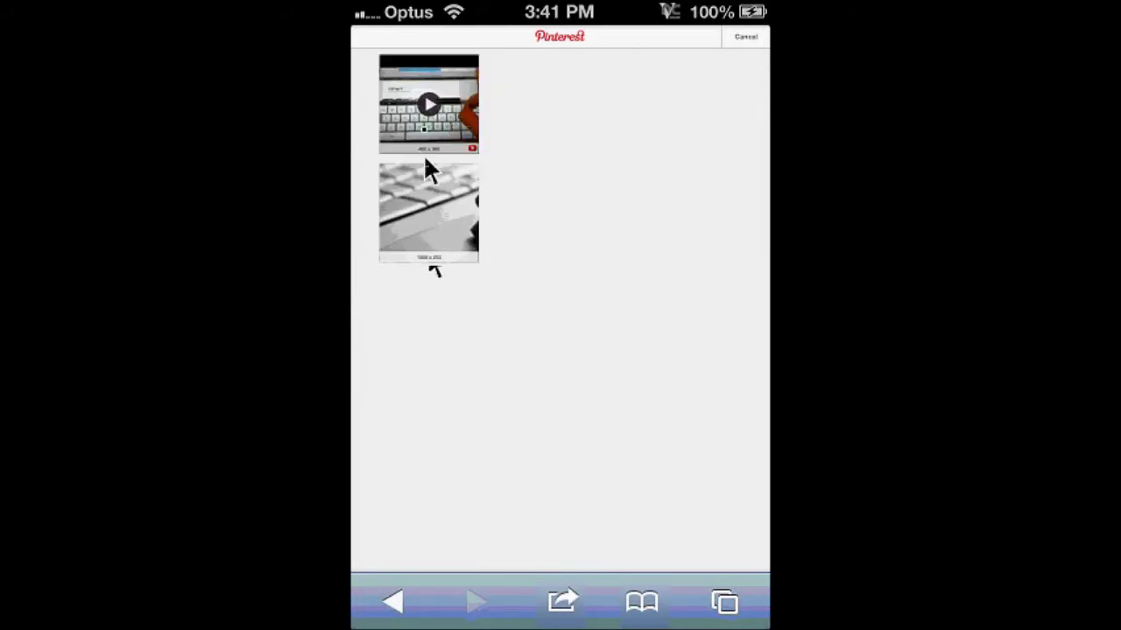
left_click(420, 108)
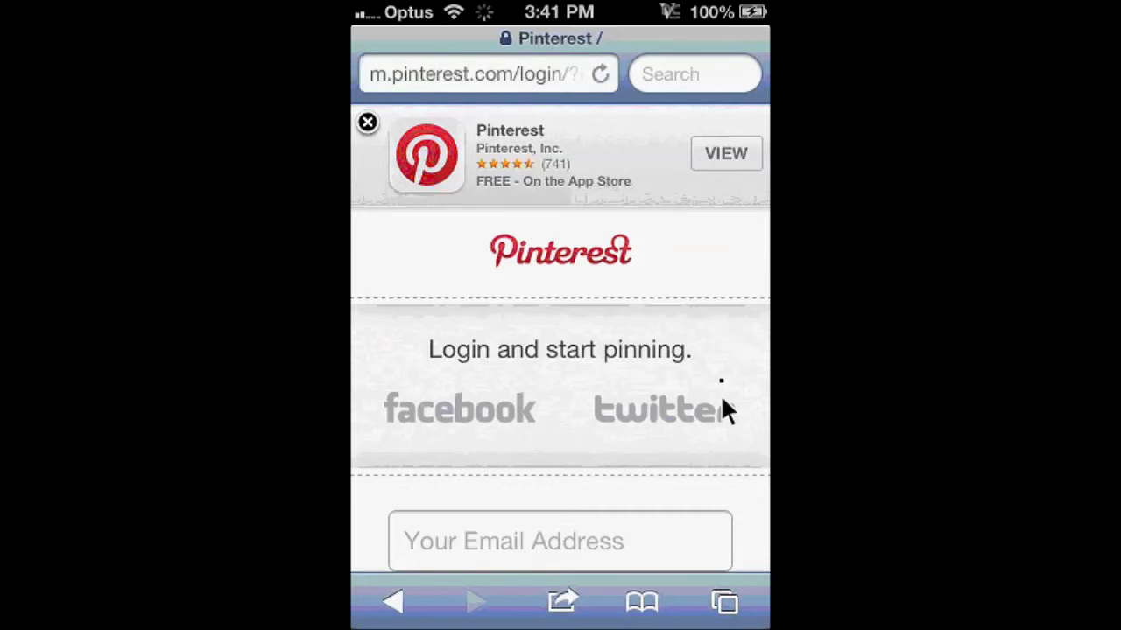
mouse_move(723, 403)
left_mouse_down()
mouse_move(730, 193)
mouse_move(718, 403)
left_mouse_up()
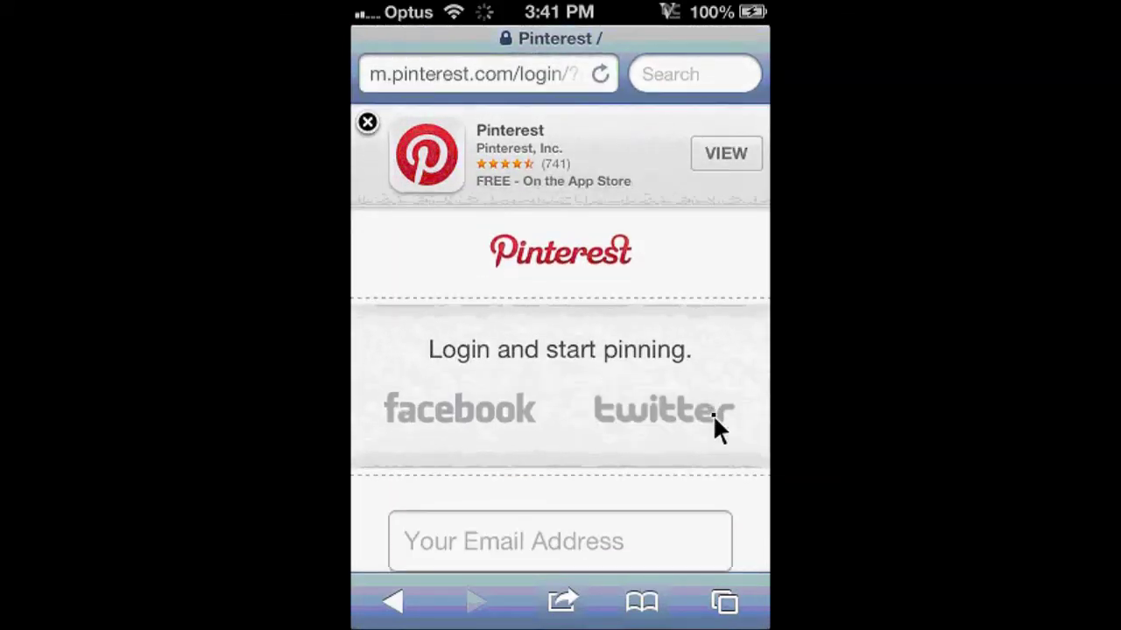
left_click(644, 602)
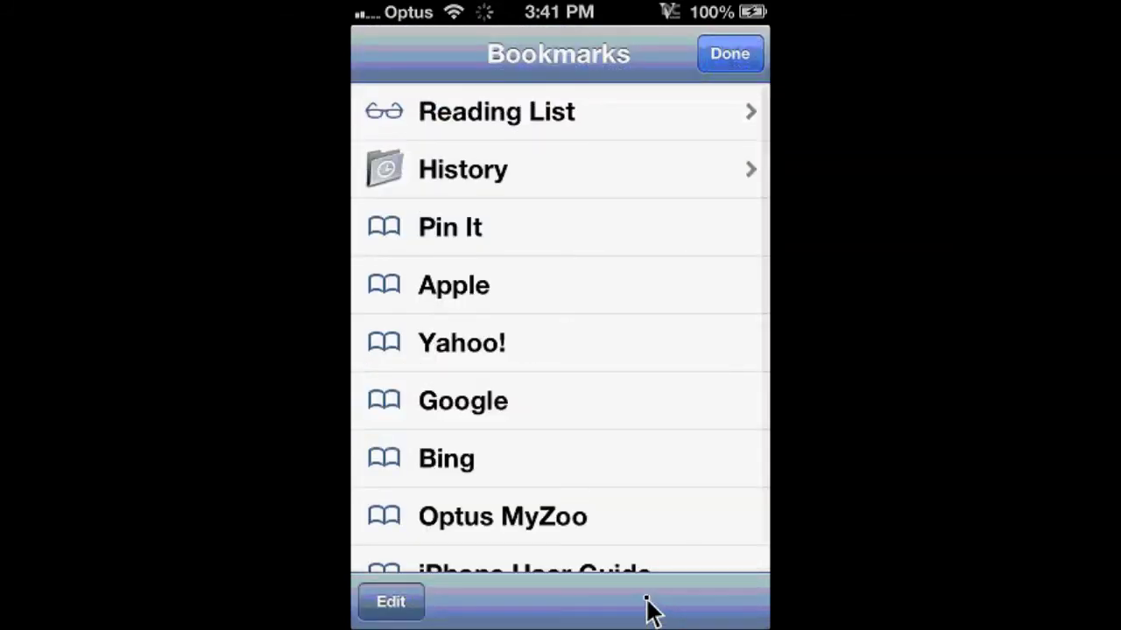
Delete the Pin It bookmark and return to the Pinterest login page.
left_click(392, 602)
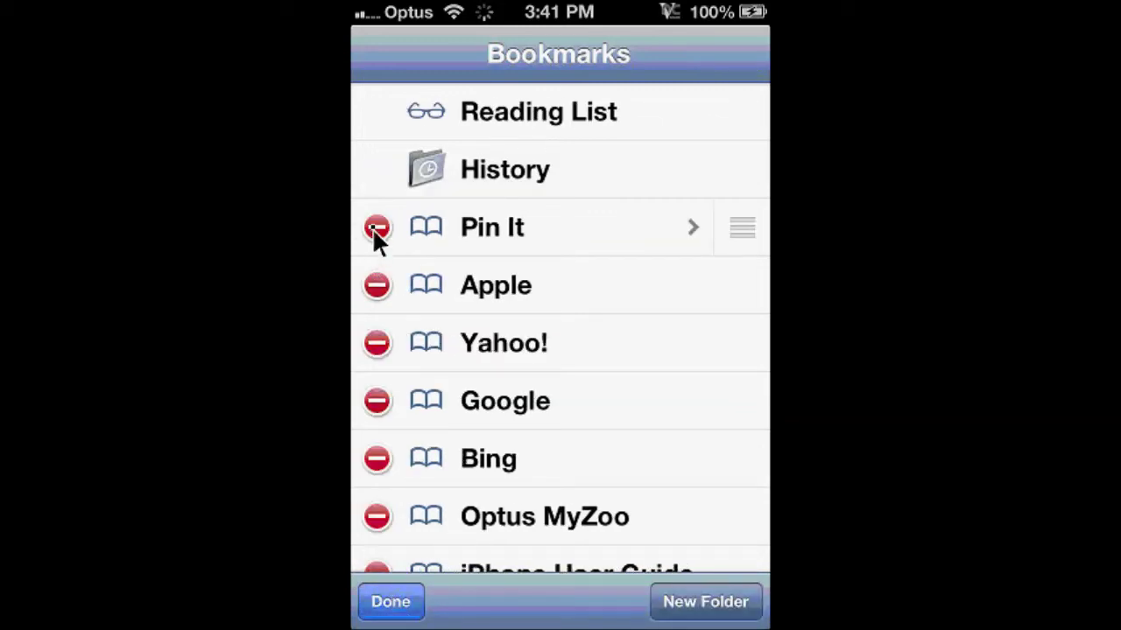
left_click(372, 227)
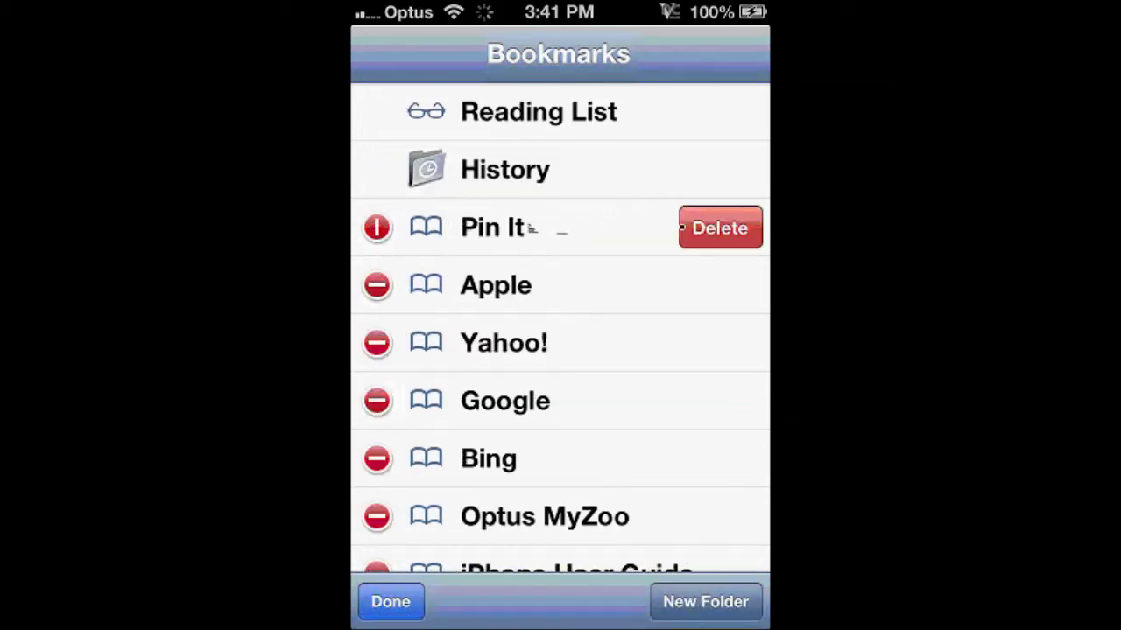
left_click(720, 229)
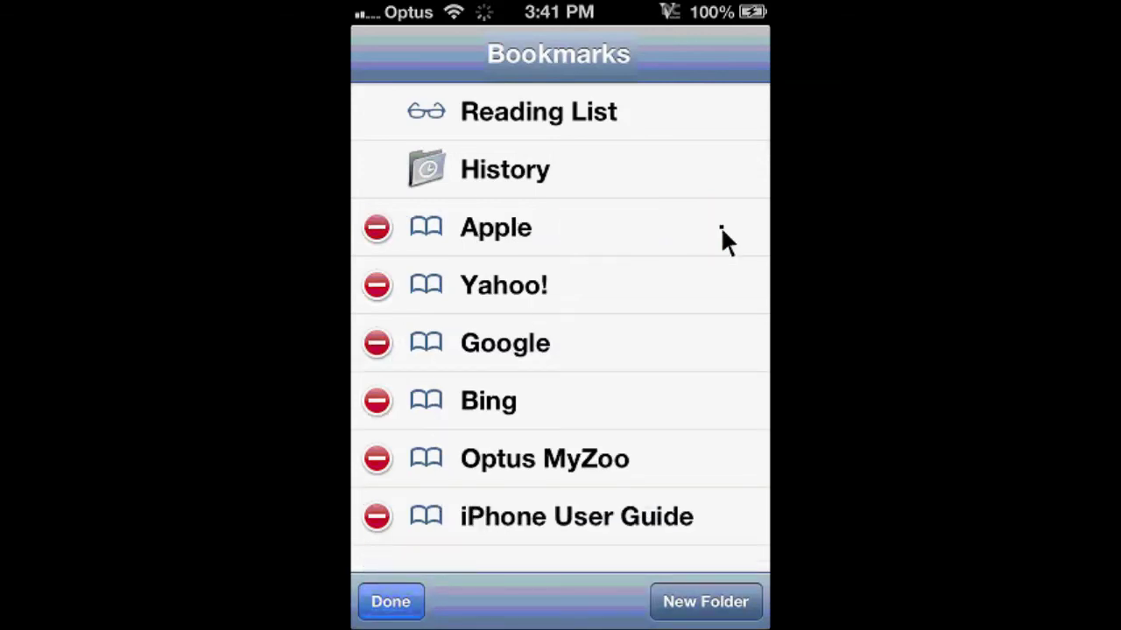
left_click(394, 606)
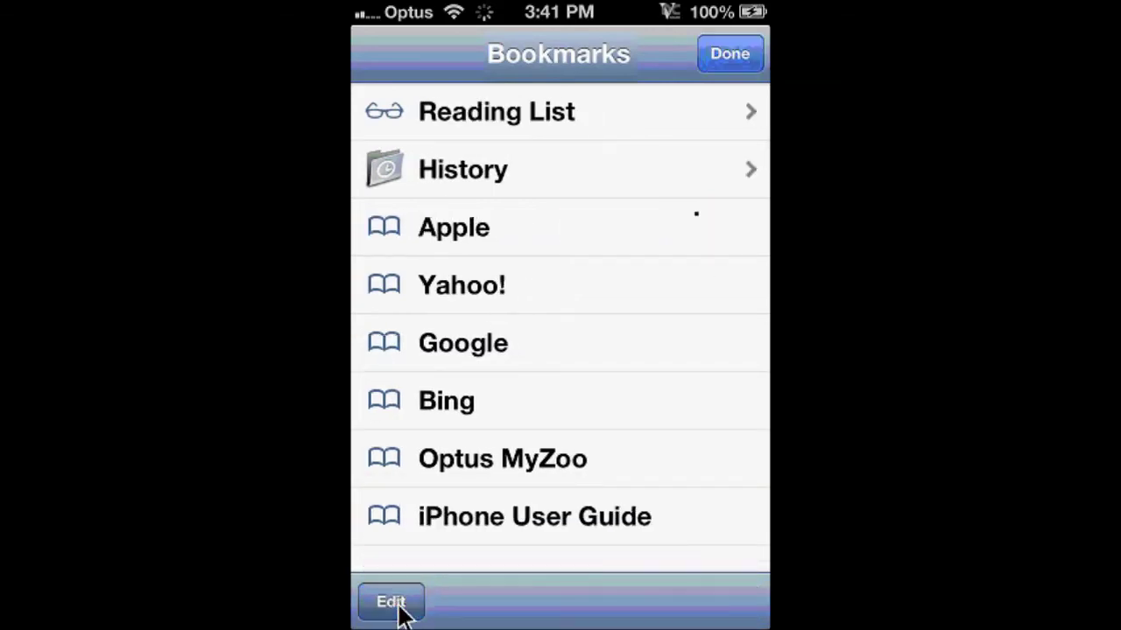
left_click(741, 55)
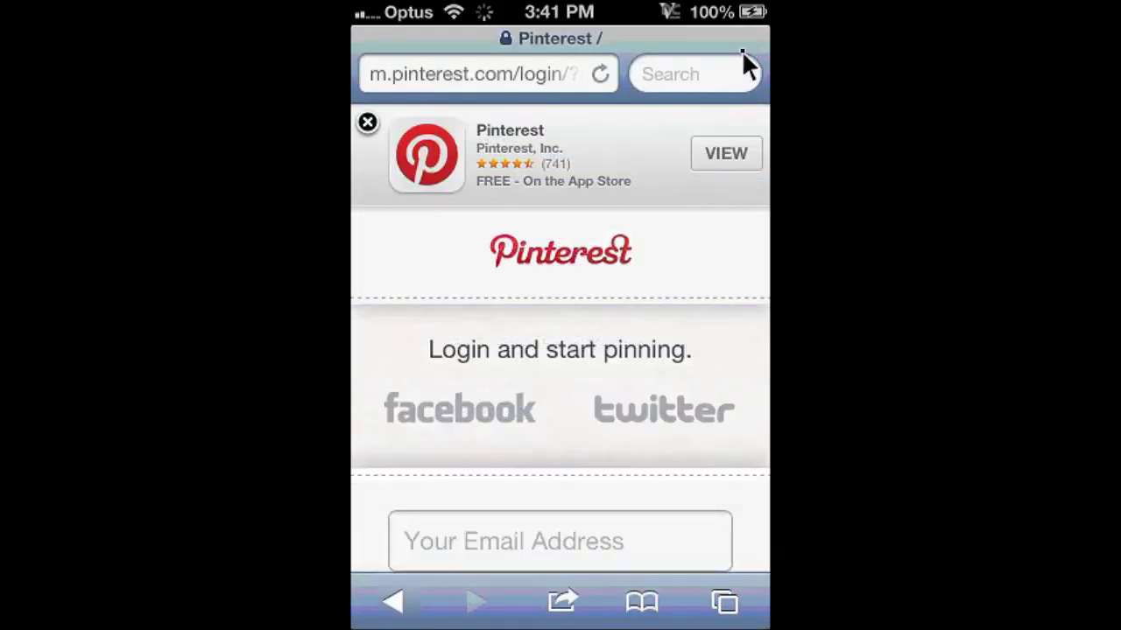